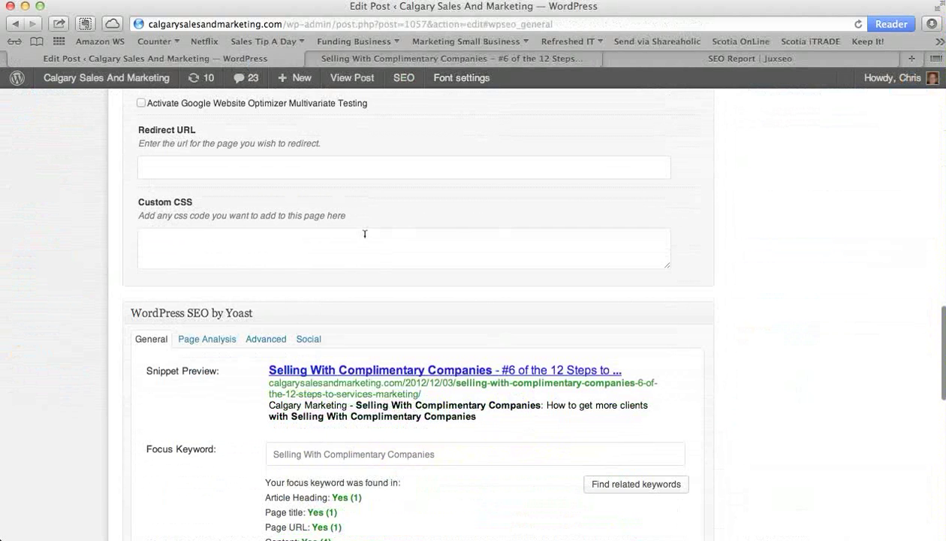
# - View the published post, then generate a Juxseo SEO report for its URL with the keyword "Selling With Complimentary Companies"
pyautogui.click(383, 58)
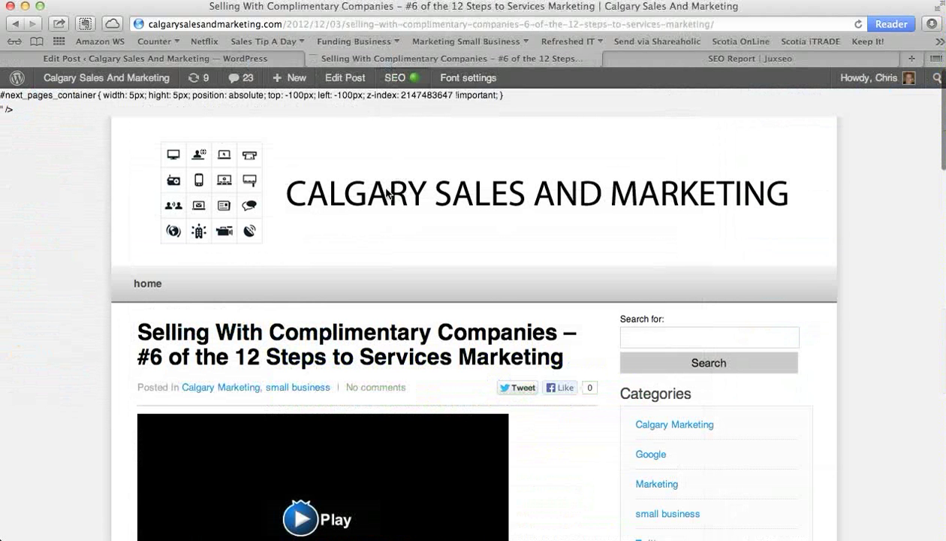
pyautogui.scroll(-3, 414, 250)
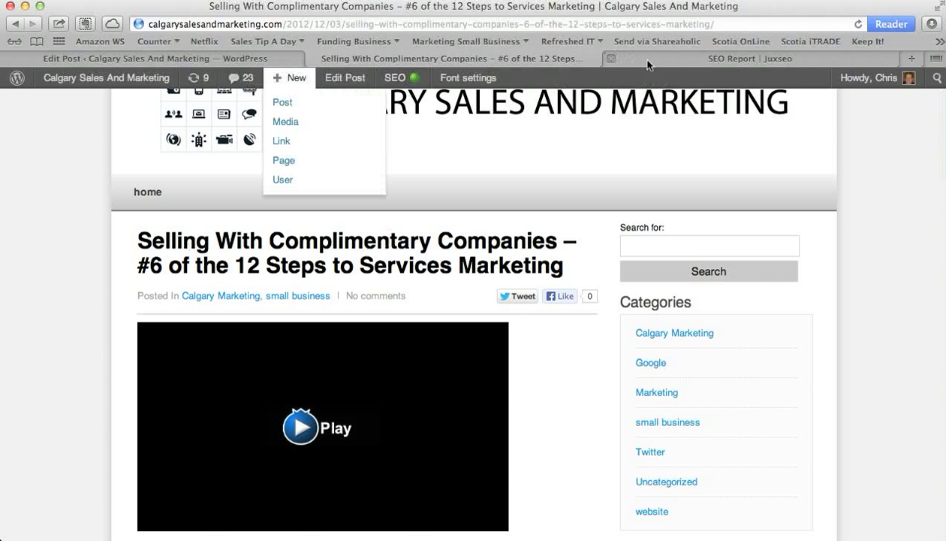
pyautogui.click(647, 61)
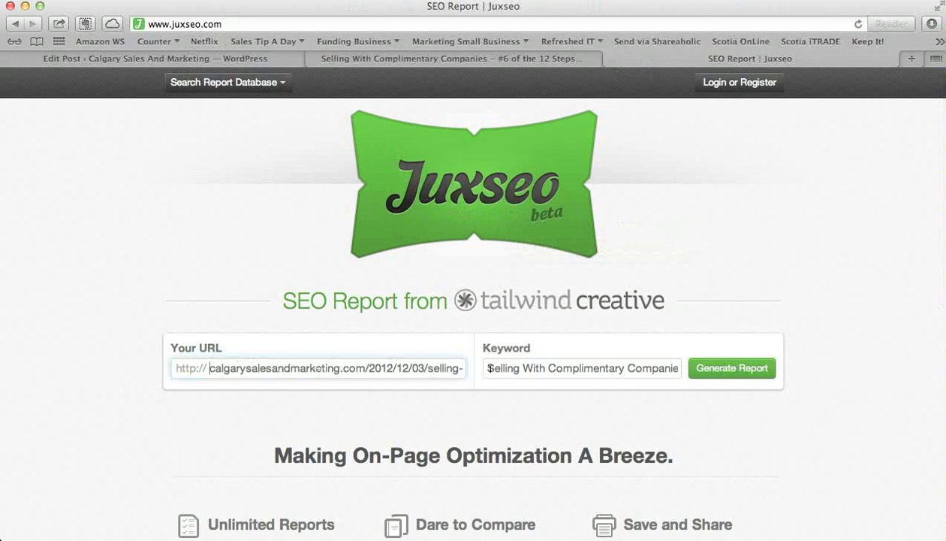
pyautogui.click(728, 369)
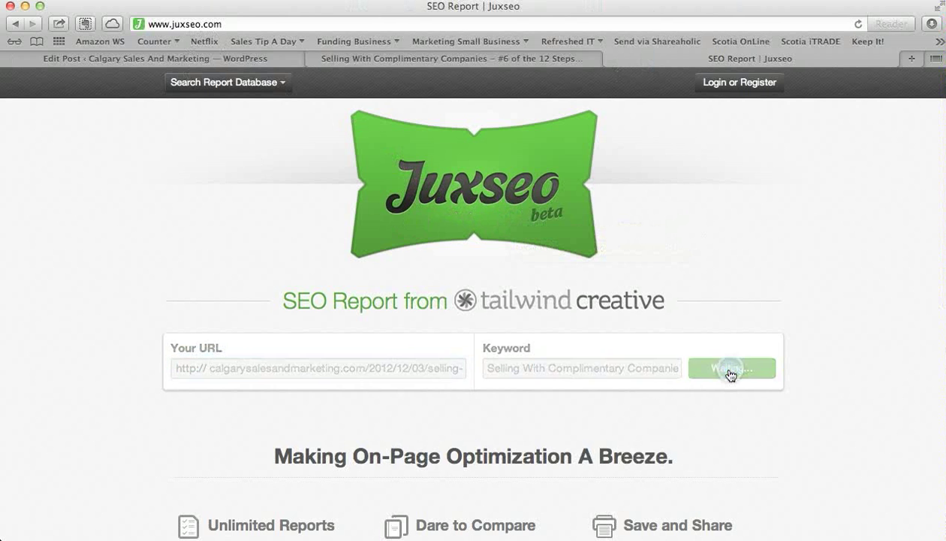
pyautogui.scroll(-2, 570, 417)
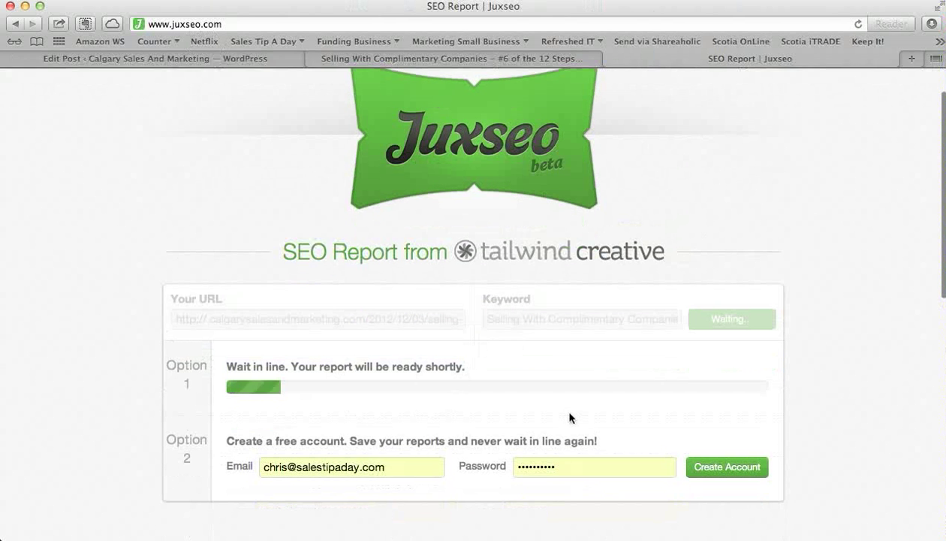
# - Return to the WordPress post editor and check the permalink and the heading levels of the main heading and the "Example:" subheading
pyautogui.click(225, 60)
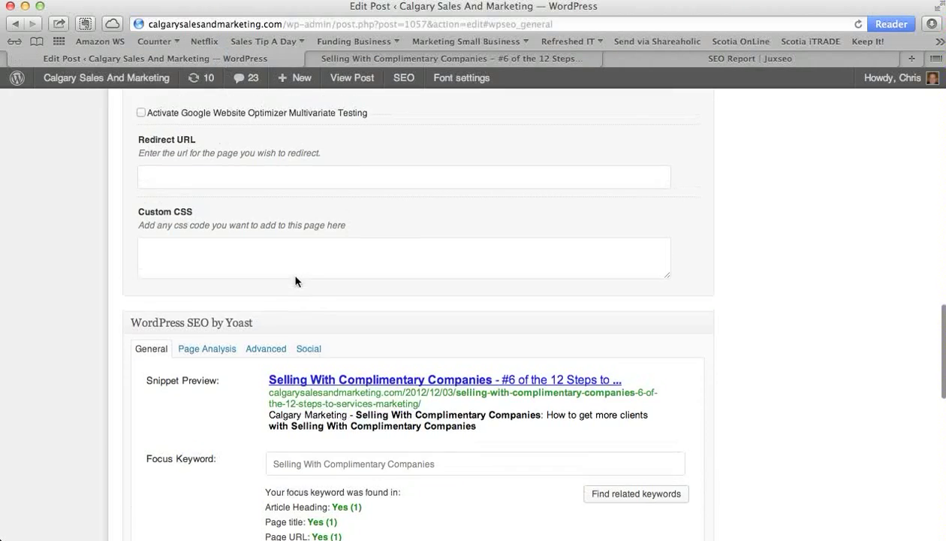
pyautogui.scroll(10, 295, 281)
pyautogui.scroll(5, 766, 345)
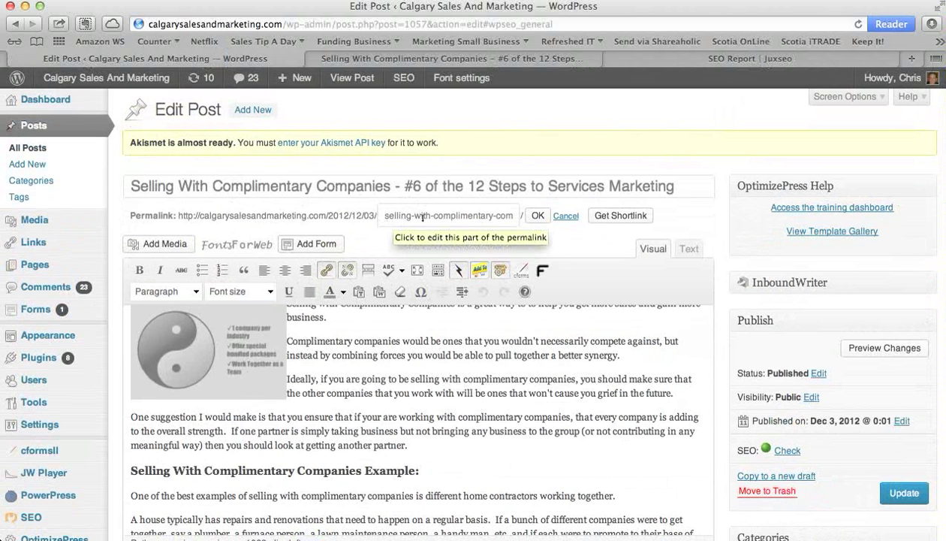
pyautogui.scroll(2, 431, 393)
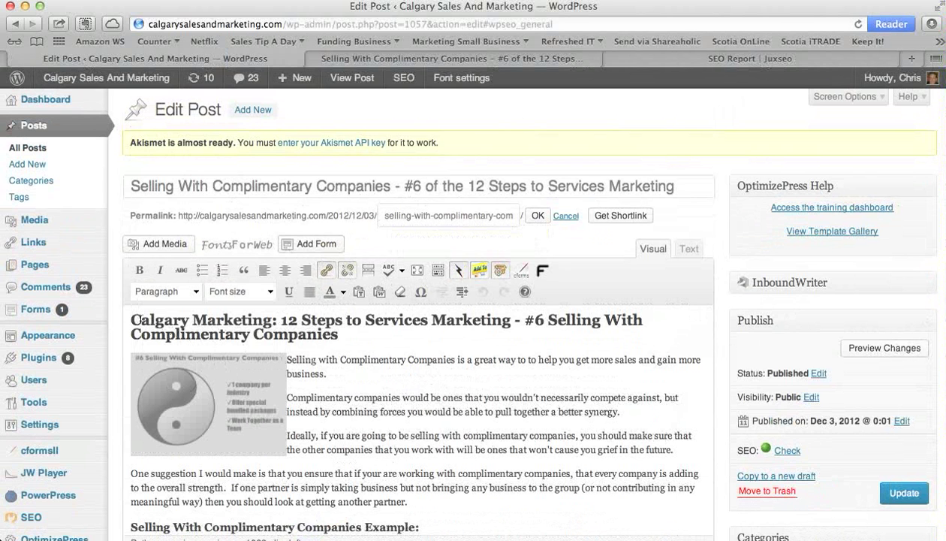
pyautogui.click(141, 320)
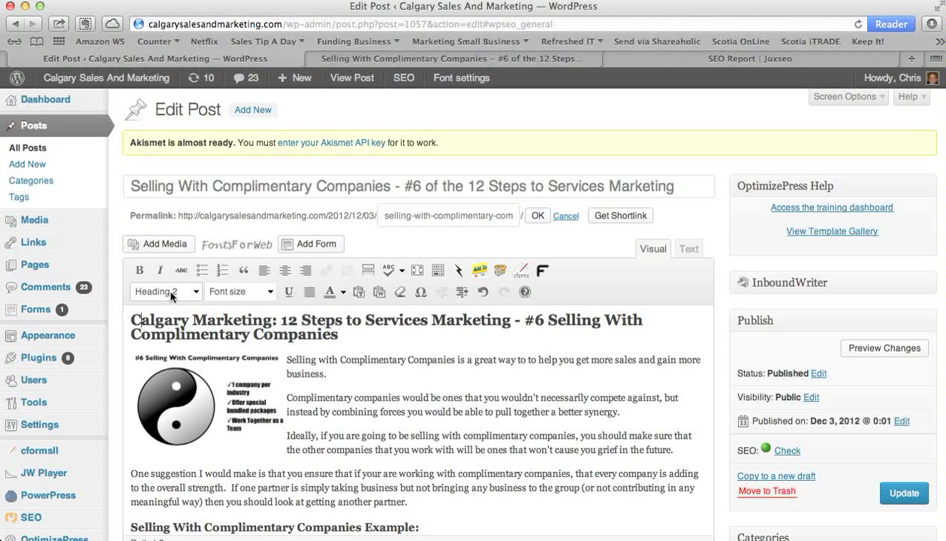
pyautogui.scroll(-2, 149, 471)
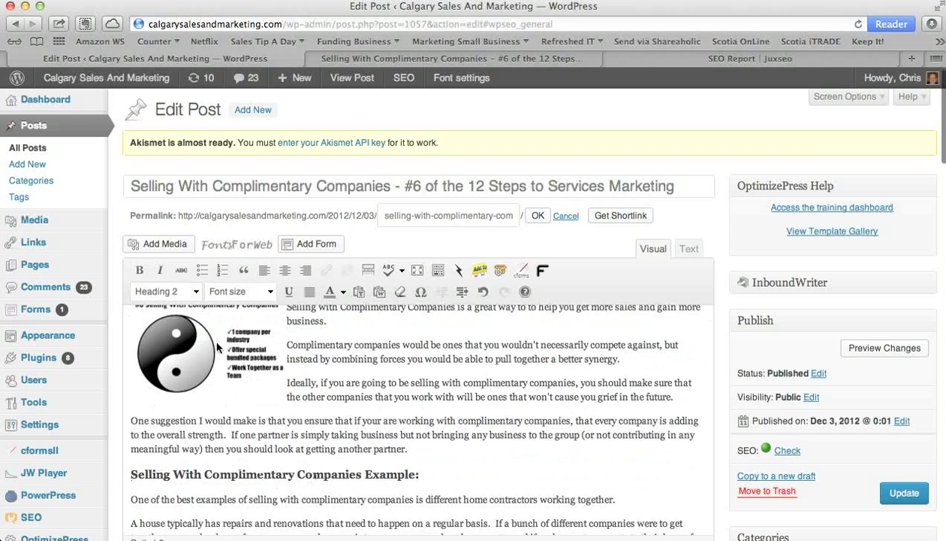
pyautogui.click(173, 473)
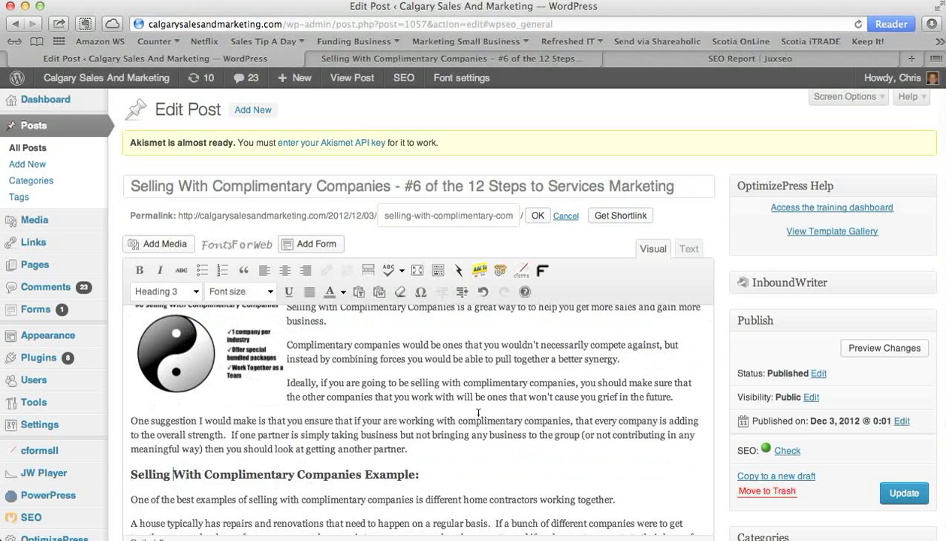
pyautogui.scroll(2, 473, 412)
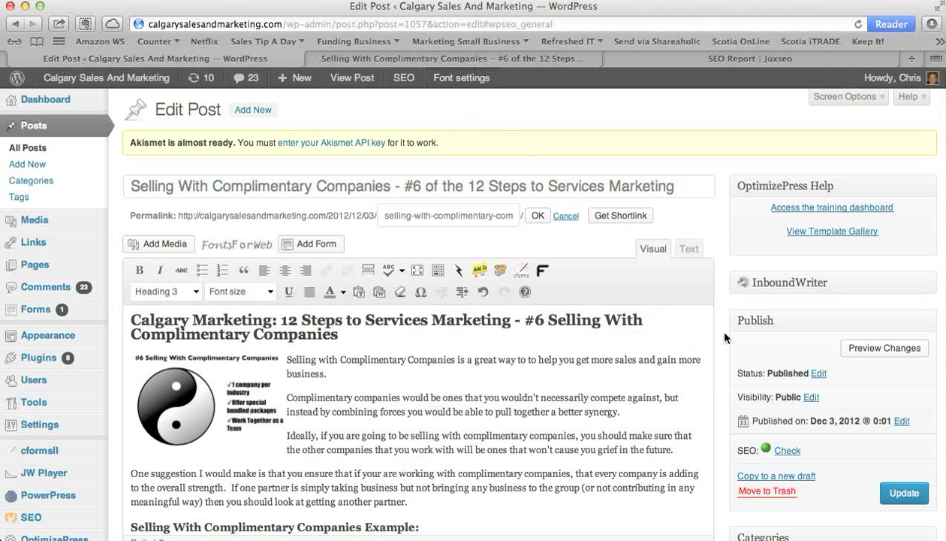
# - Compare the Yoast focus keyword checks, SEO title and meta description with the post's heading, content and page SEO options
pyautogui.scroll(-5, 712, 326)
pyautogui.scroll(-10, 725, 338)
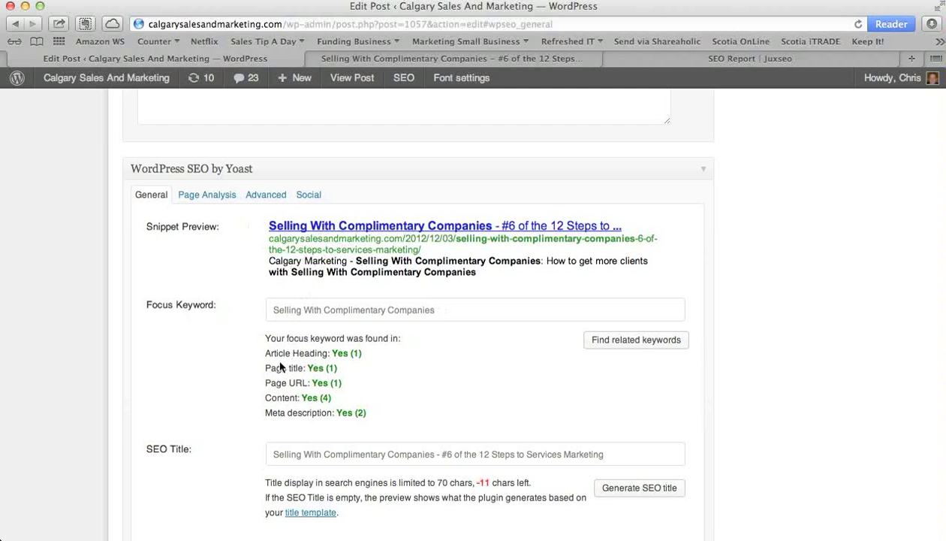
pyautogui.click(320, 231)
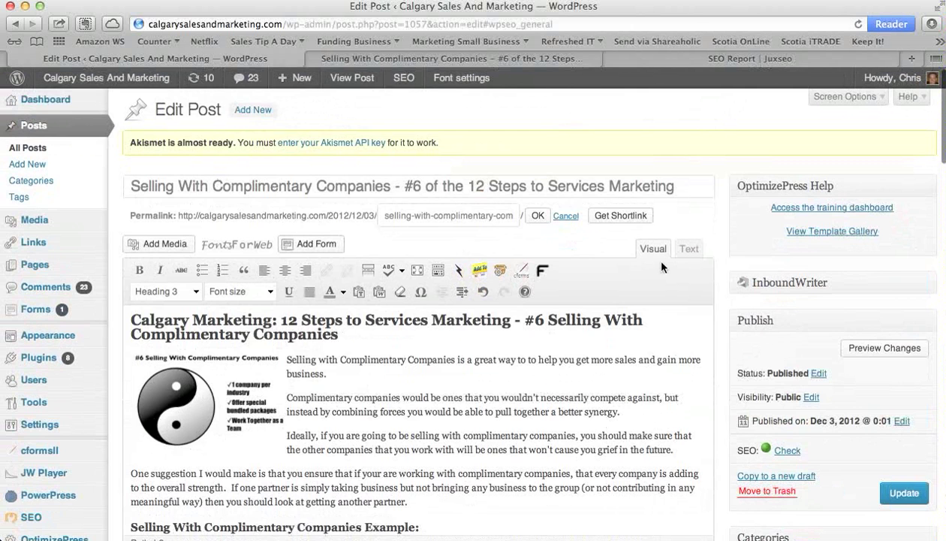
pyautogui.scroll(-15, 707, 242)
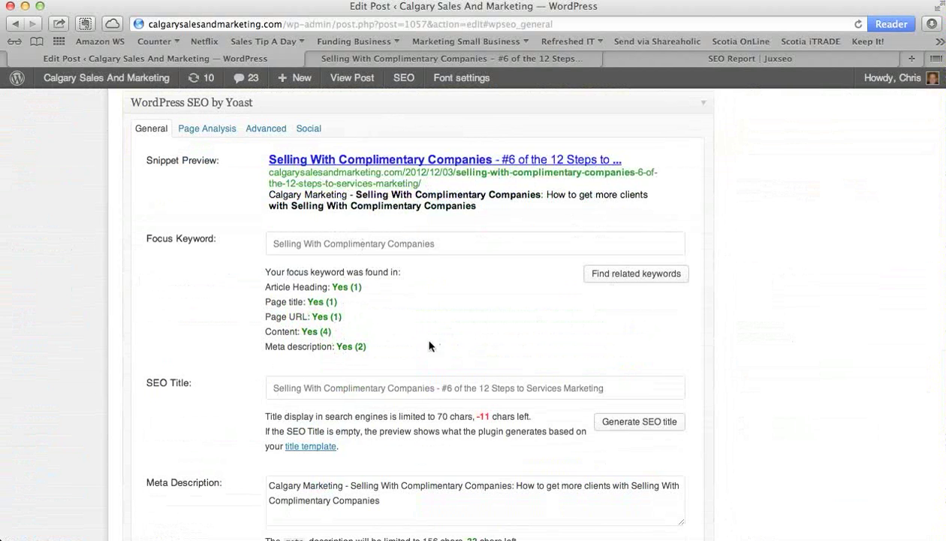
pyautogui.scroll(15, 840, 359)
pyautogui.scroll(-12, 710, 366)
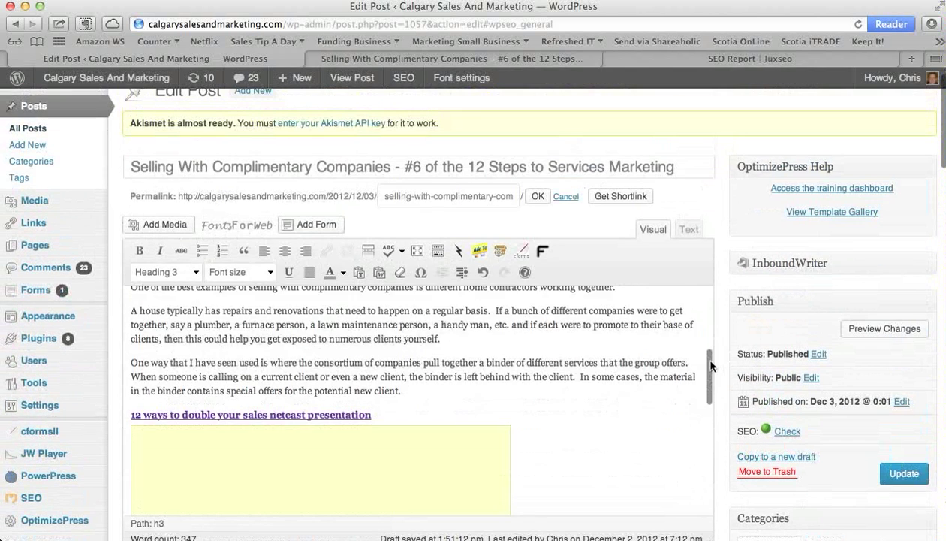
pyautogui.scroll(-2, 801, 345)
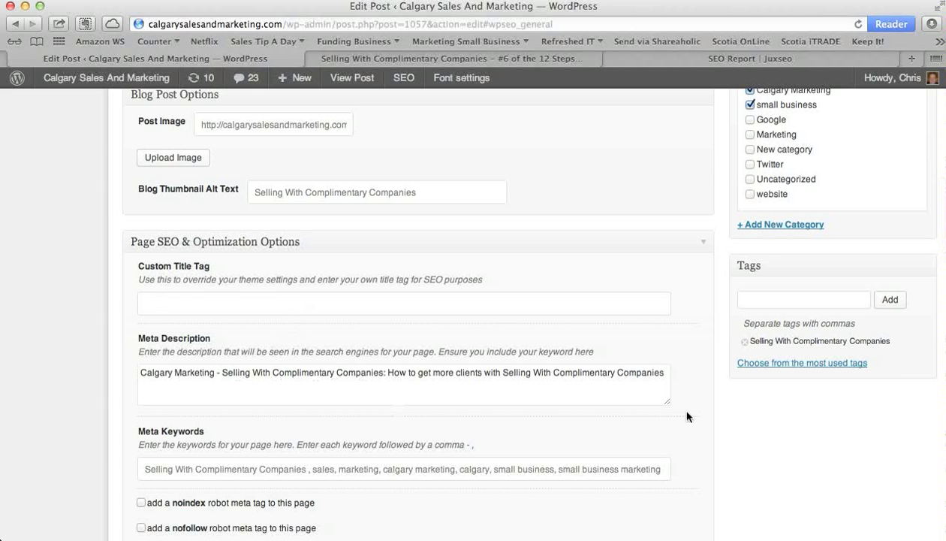
pyautogui.scroll(-10, 687, 420)
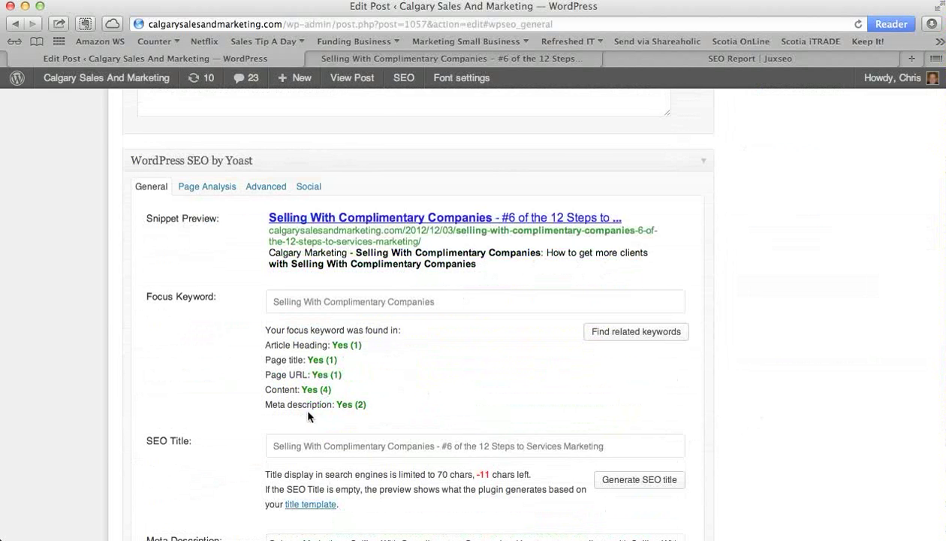
pyautogui.scroll(-5, 367, 394)
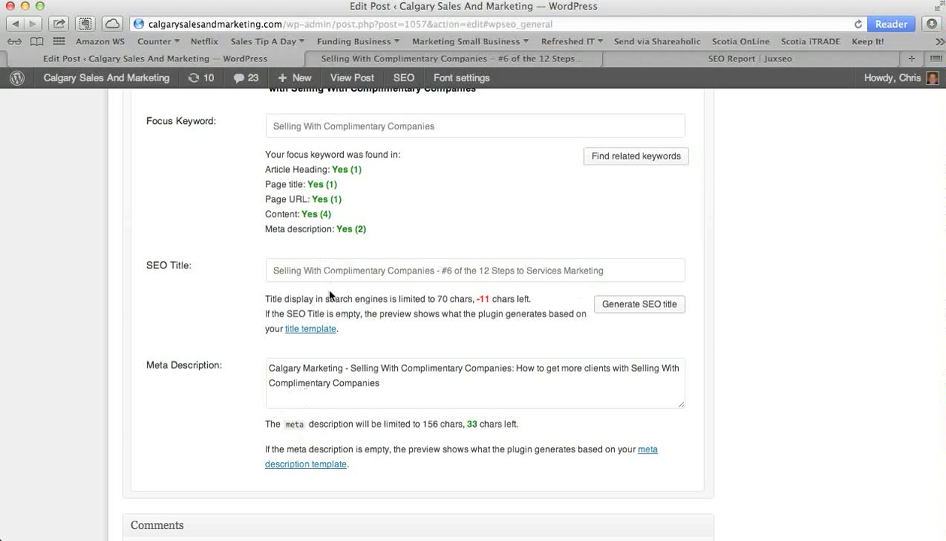
# - Open Yoast's Page Analysis for the post and review its list of SEO checks, also reaching it through the publish settings' SEO check
pyautogui.scroll(5, 344, 375)
pyautogui.scroll(-1, 347, 380)
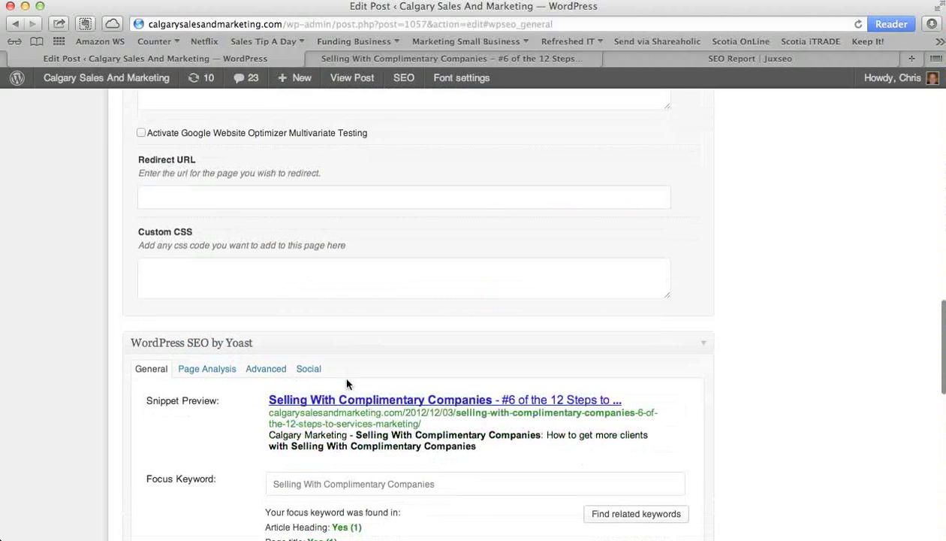
pyautogui.click(201, 357)
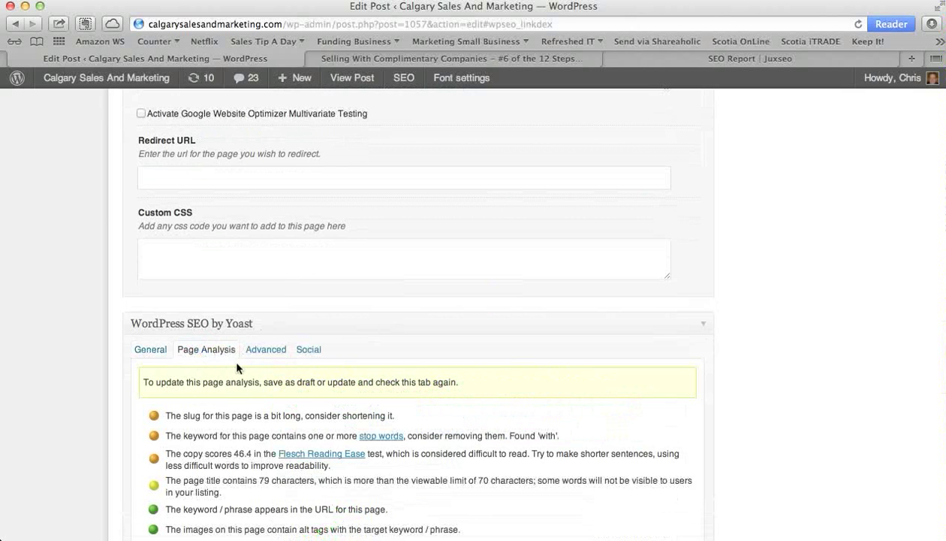
pyautogui.scroll(-5, 773, 341)
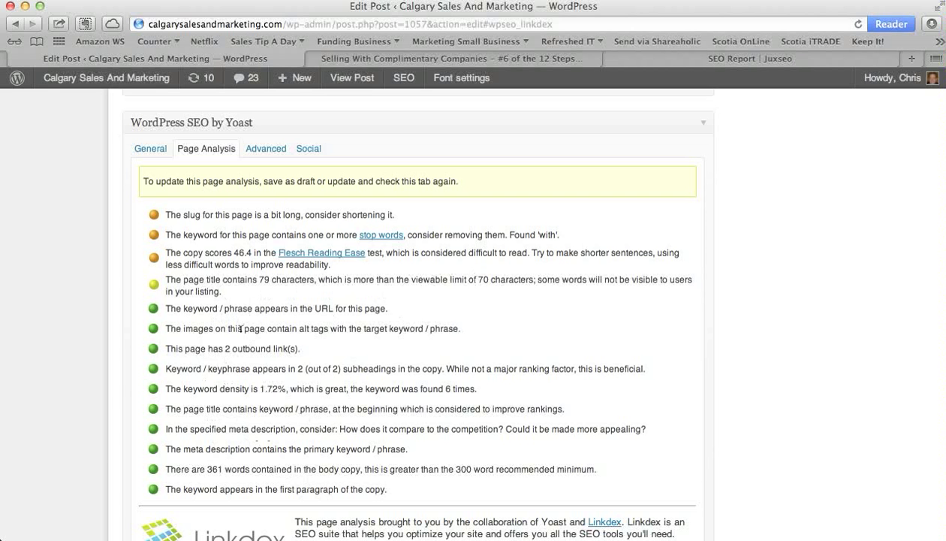
pyautogui.scroll(15, 800, 304)
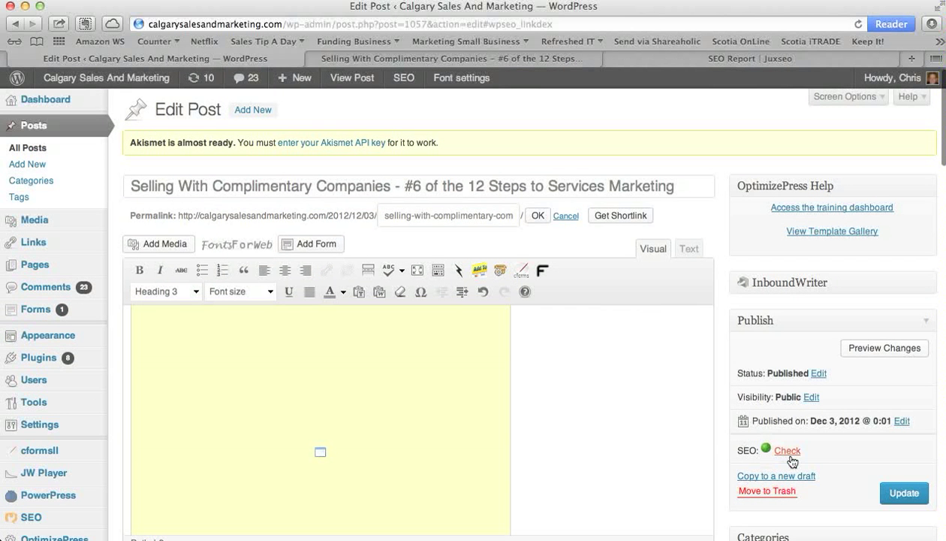
pyautogui.click(790, 451)
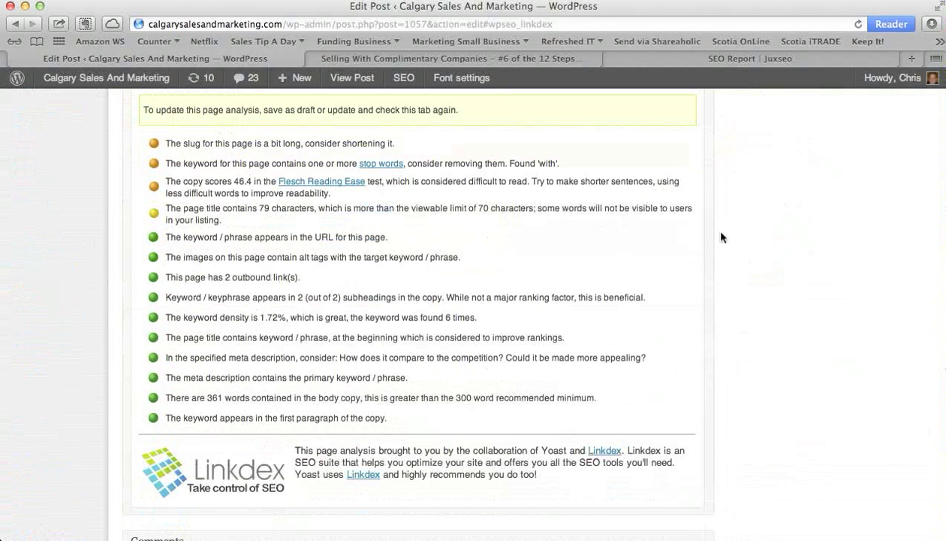
# - Open the finished Juxseo report and read the explanation and recommended action for the Meta Keywords item
pyautogui.click(724, 59)
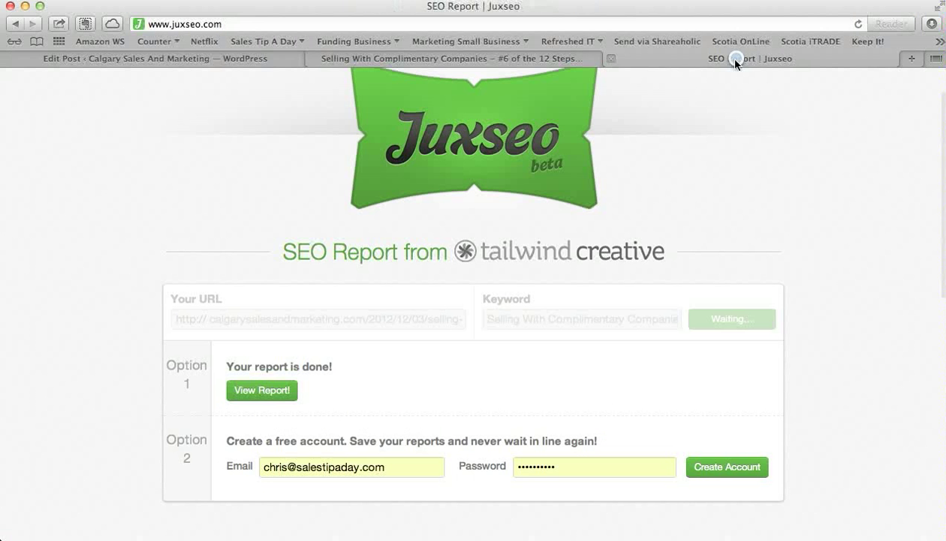
pyautogui.click(255, 396)
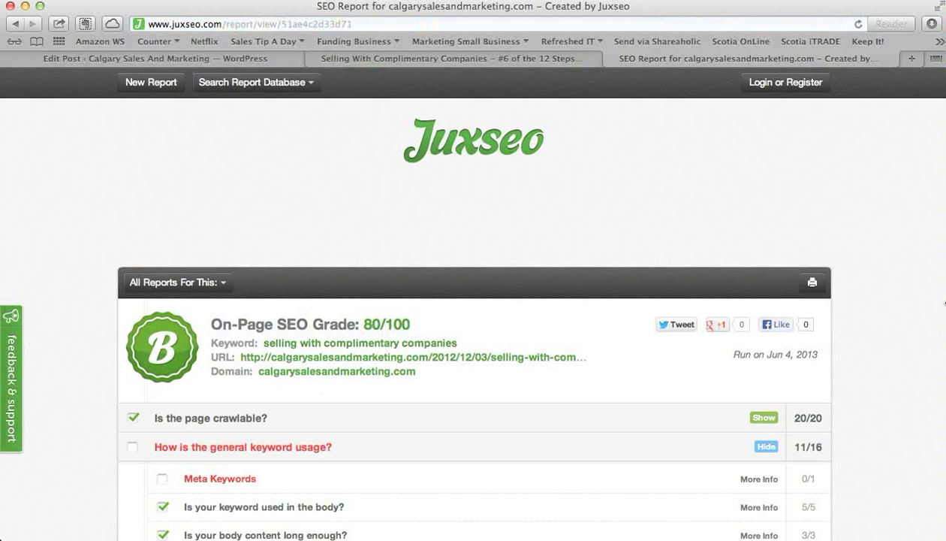
pyautogui.scroll(-3, 865, 330)
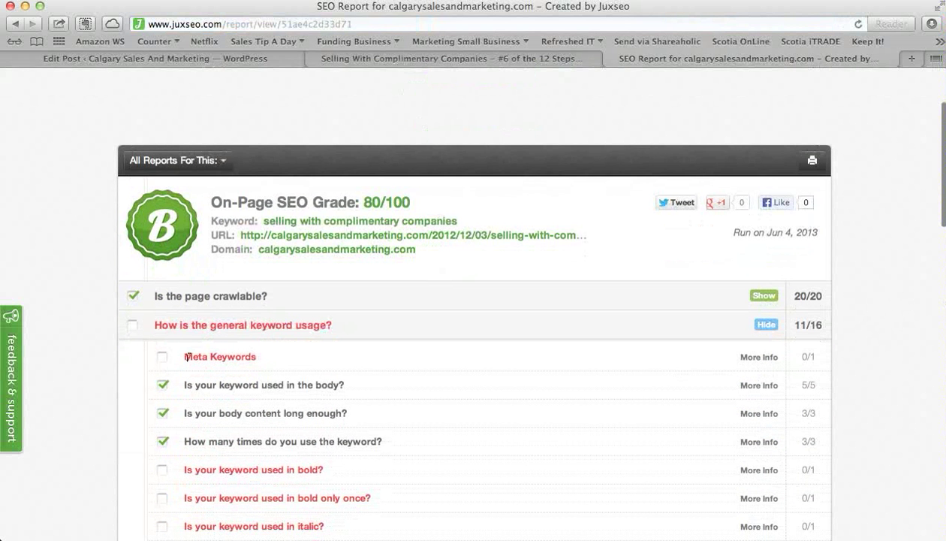
pyautogui.click(759, 358)
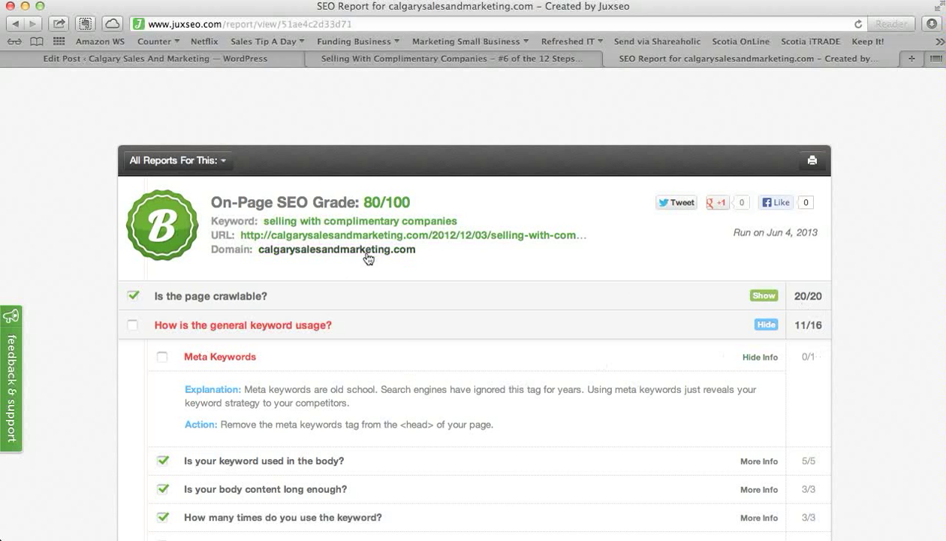
pyautogui.scroll(3, 351, 259)
pyautogui.scroll(-2, 709, 320)
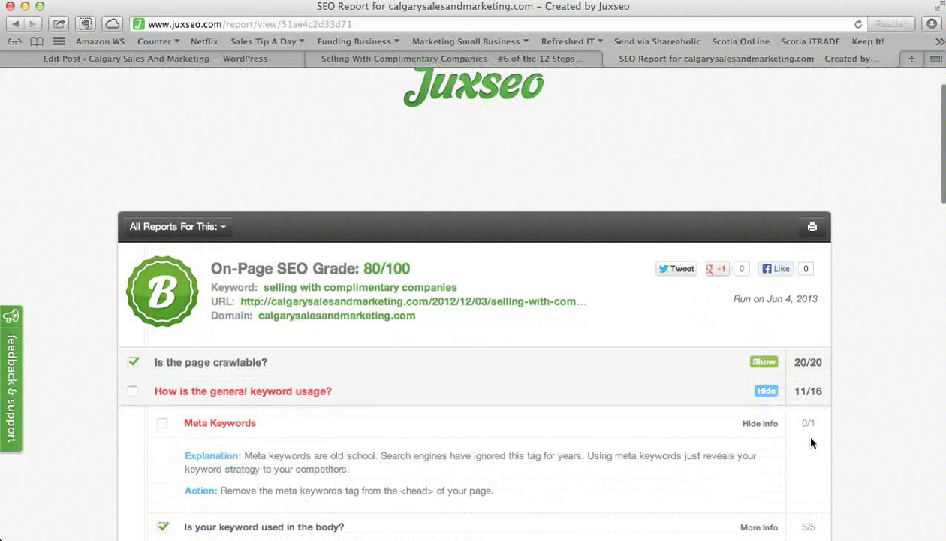
# - Expand the details for "Is your keyword used in bold?" and review the report's keyword usage and URL structure sections
pyautogui.scroll(-5, 811, 438)
pyautogui.hscroll(-2, 765, 402)
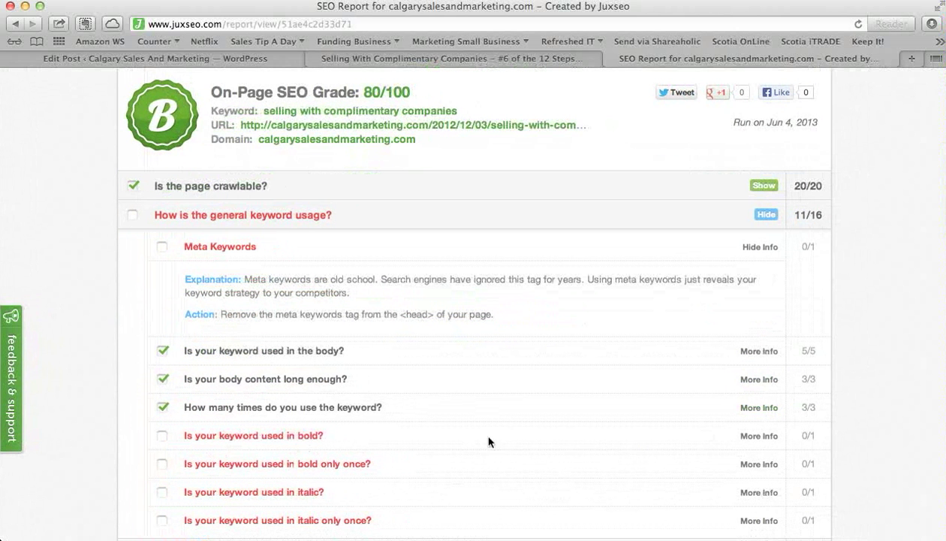
pyautogui.click(757, 437)
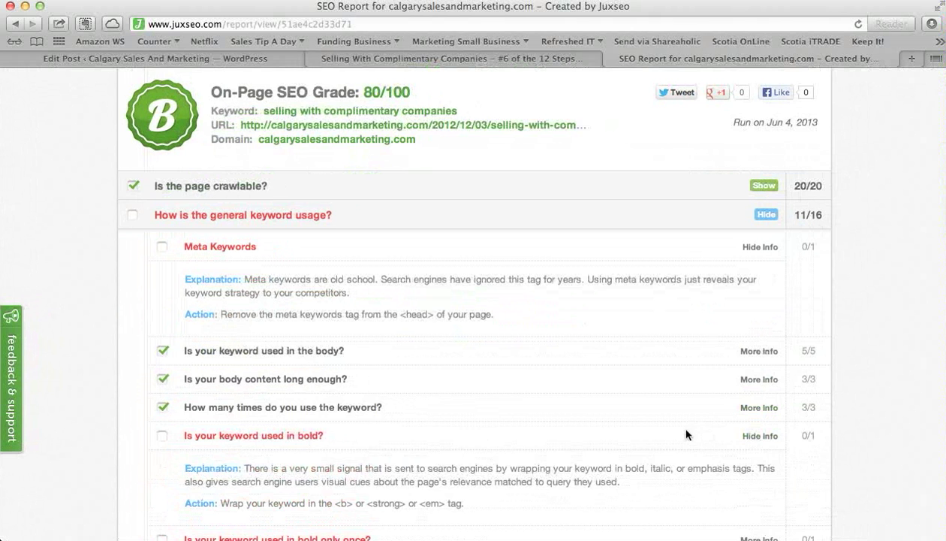
pyautogui.scroll(-1, 656, 416)
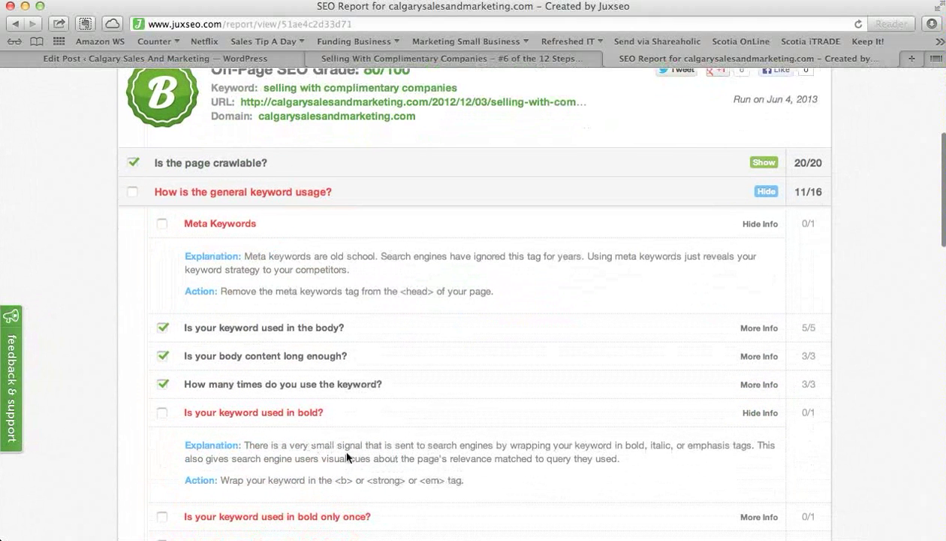
pyautogui.scroll(-2, 398, 458)
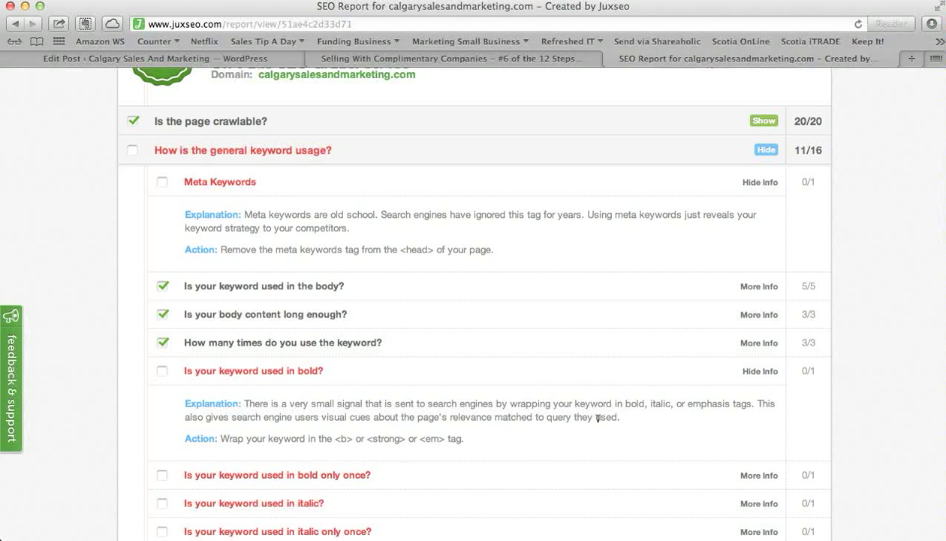
pyautogui.scroll(12, 598, 418)
pyautogui.scroll(-20, 598, 424)
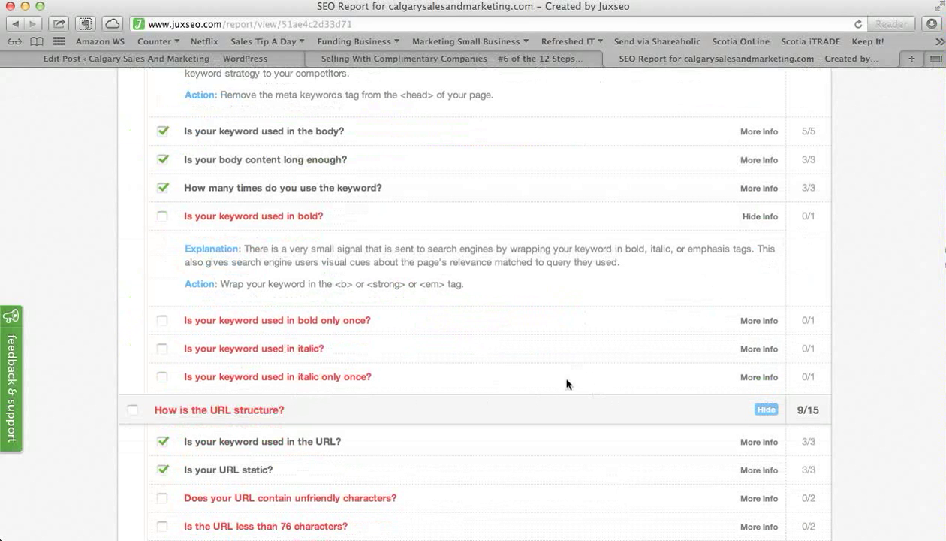
pyautogui.scroll(6, 545, 342)
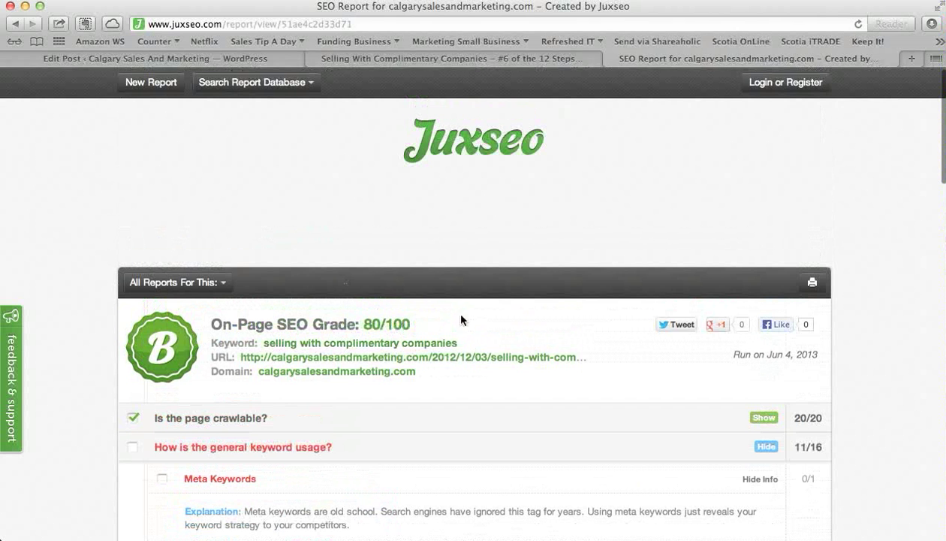
# - Expand and read the URL structure details for "Does your URL contain unfriendly characters?" and "Avoid excessive subfolders in URL?" in the Juxseo report
pyautogui.scroll(-8, 898, 323)
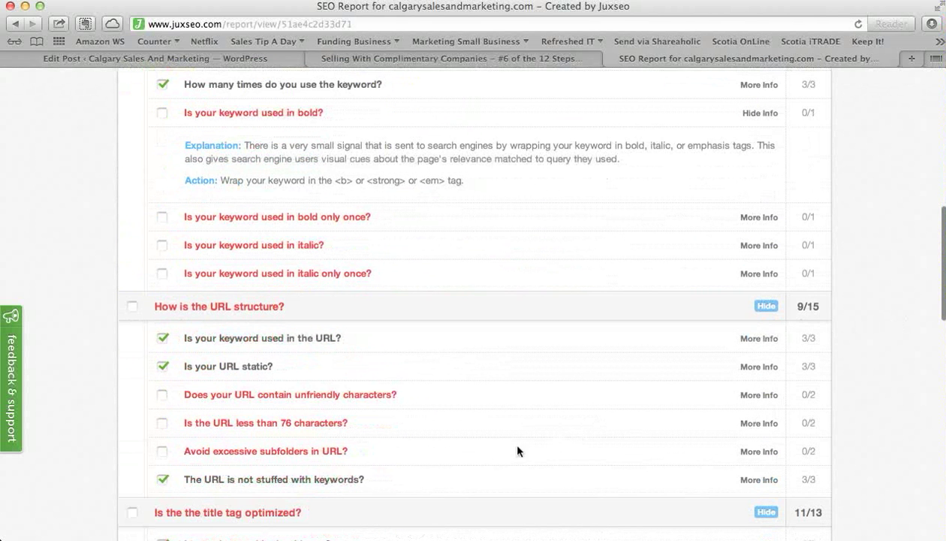
pyautogui.click(758, 396)
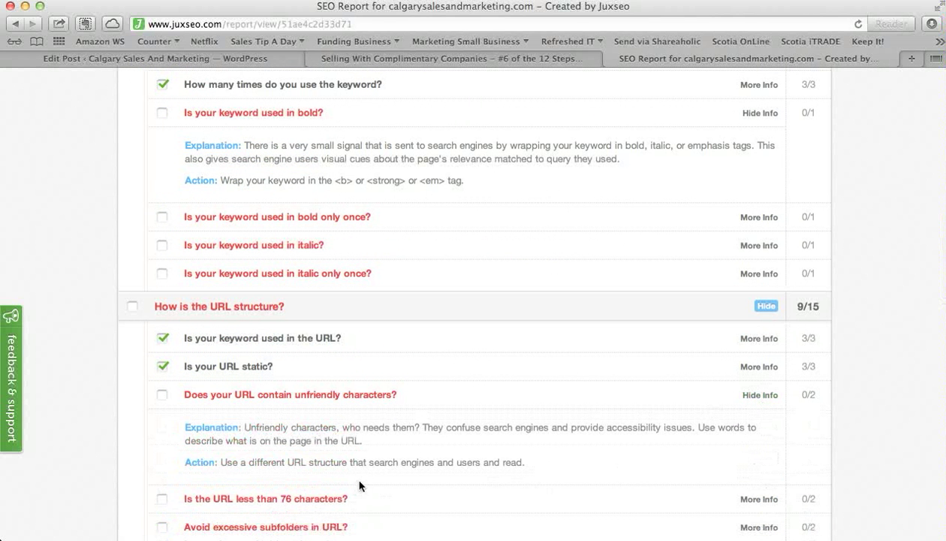
pyautogui.scroll(-3, 443, 424)
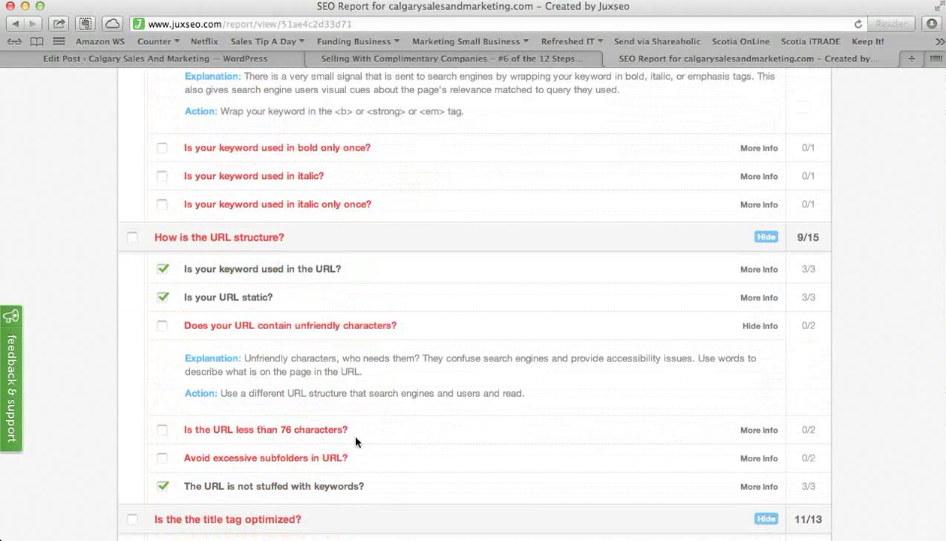
pyautogui.scroll(-3, 421, 418)
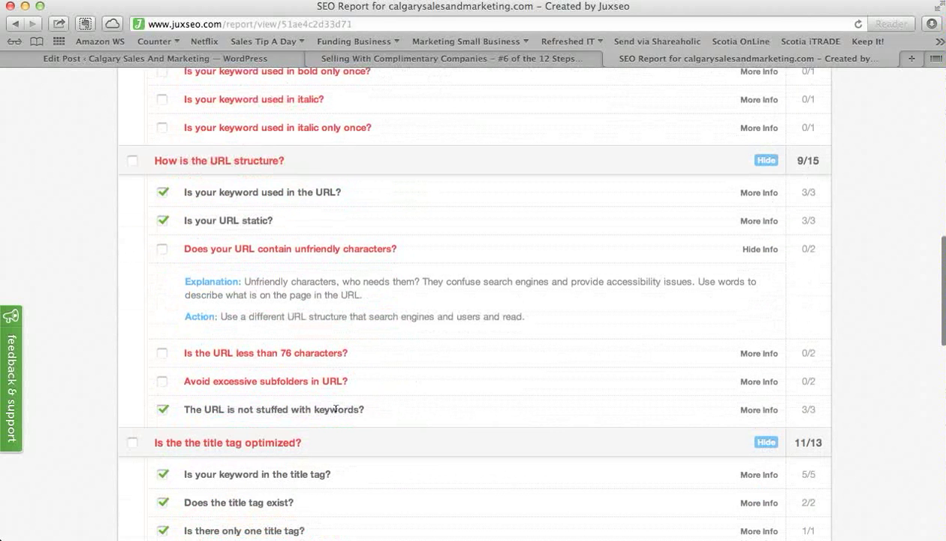
pyautogui.click(759, 381)
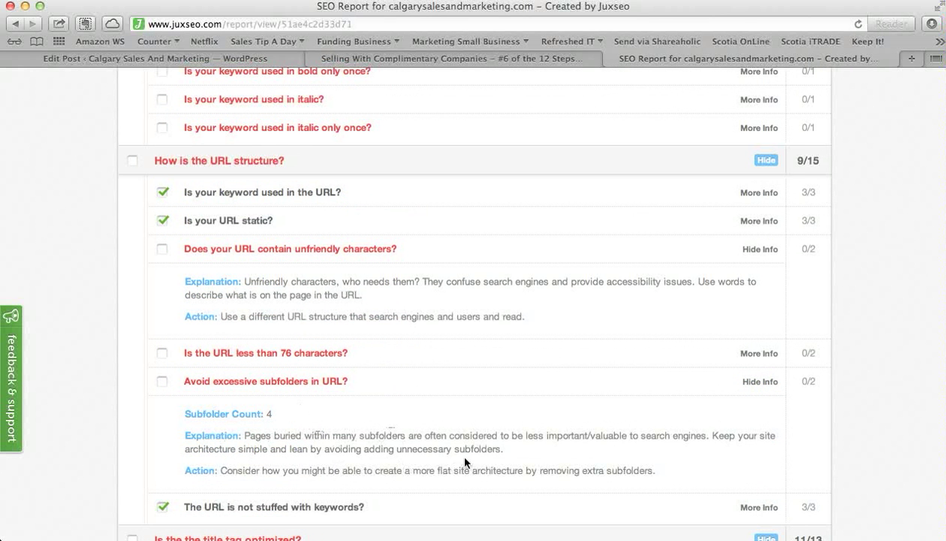
# - Review the report's remaining sections on the title tag, canonical tag, description tag, links, h1 tag and image alt tags
pyautogui.scroll(-4, 458, 448)
pyautogui.scroll(-5, 482, 454)
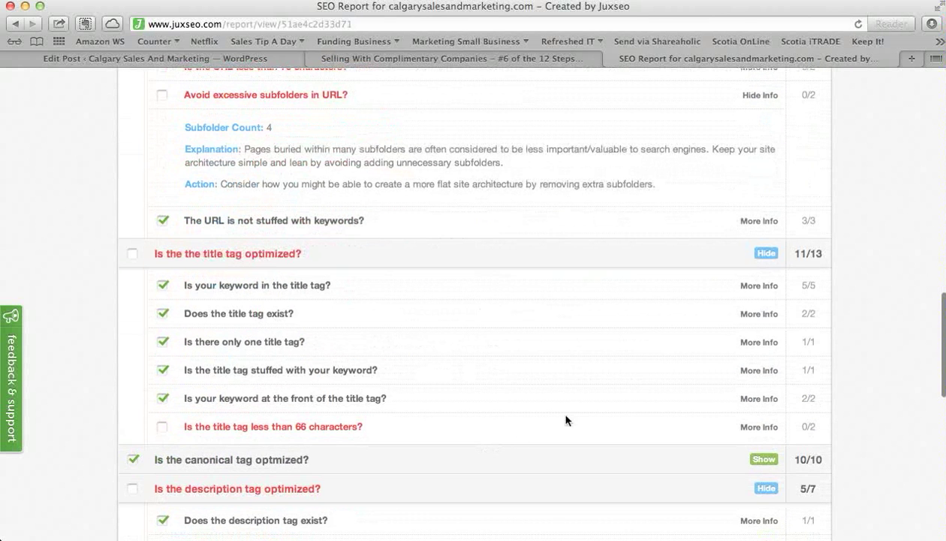
pyautogui.scroll(-5, 778, 471)
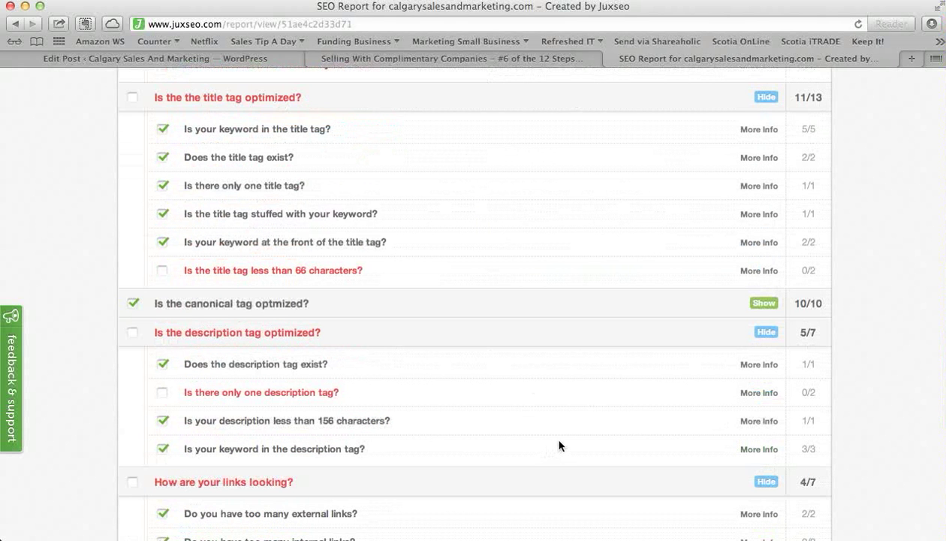
pyautogui.scroll(-1, 560, 445)
pyautogui.scroll(-12, 560, 445)
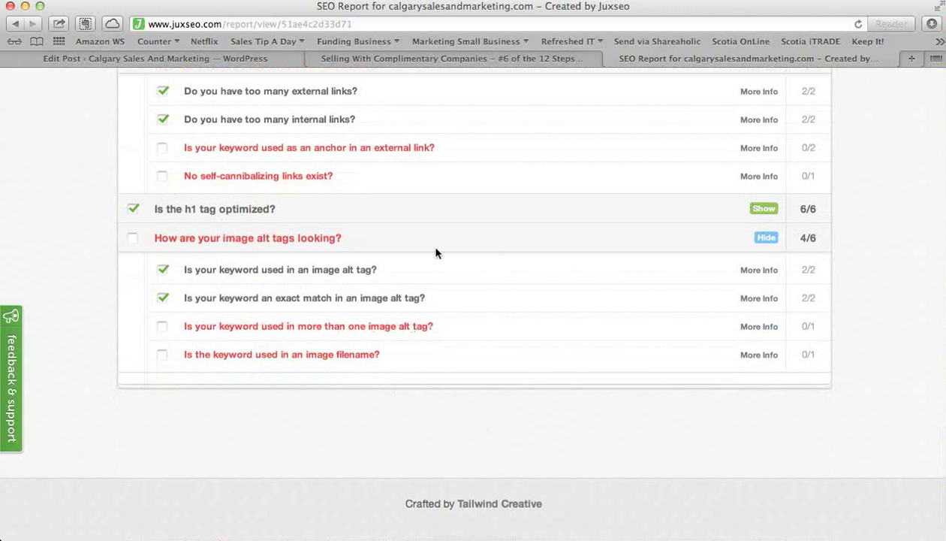
# - Switch to the published blog post and examine the yin-yang image beside the opening paragraphs, including its tooltip
pyautogui.click(357, 60)
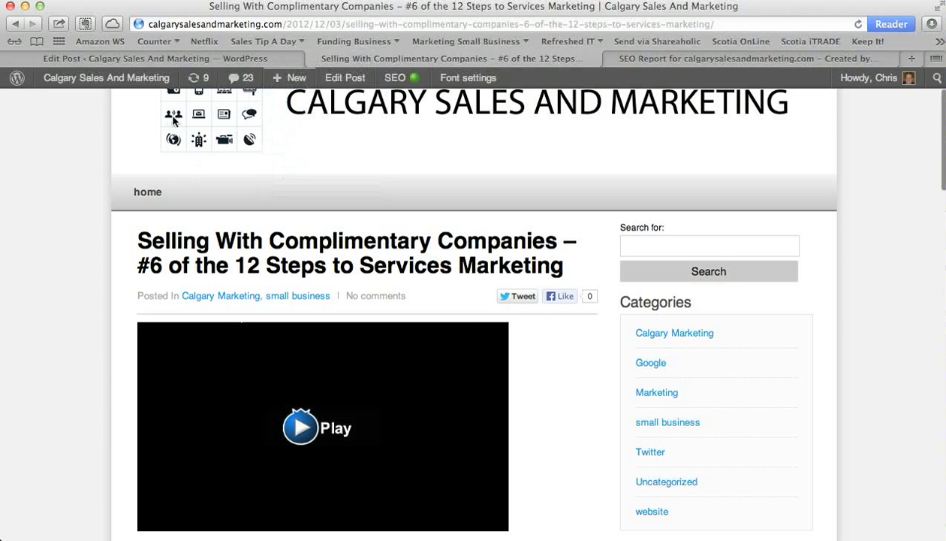
pyautogui.scroll(-3, 570, 334)
pyautogui.scroll(-2, 574, 339)
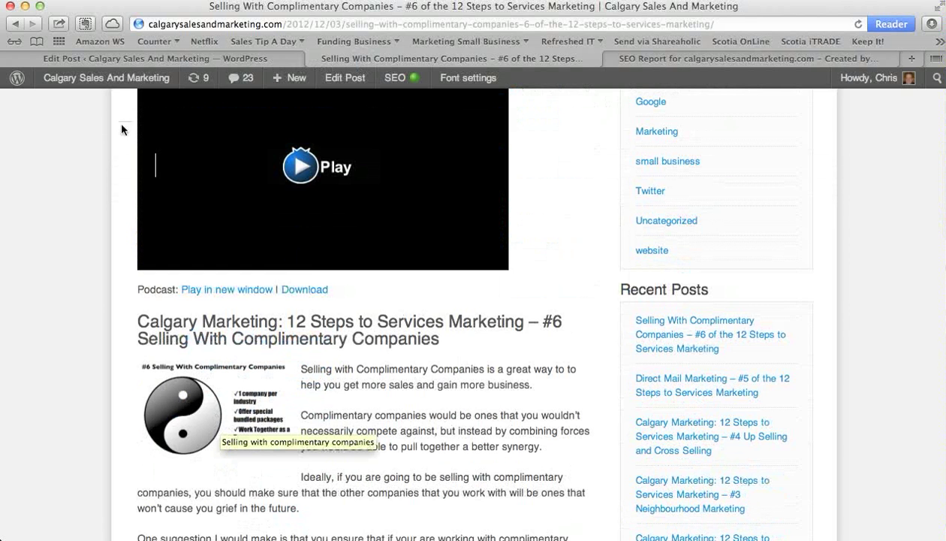
# - Open the yin-yang image's settings in the WordPress post editor, check its Alternative Text against the keyword, and update the image
pyautogui.click(129, 58)
pyautogui.scroll(15, 213, 241)
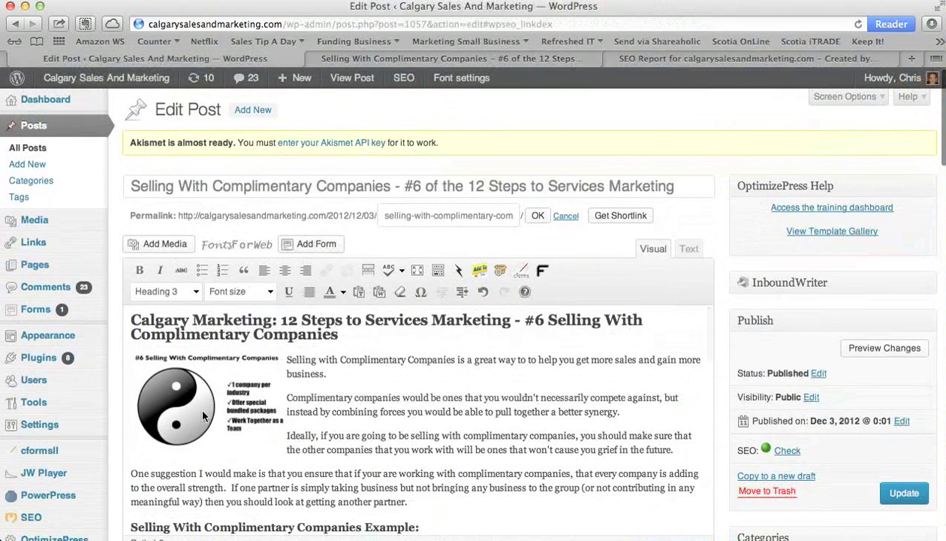
pyautogui.click(199, 402)
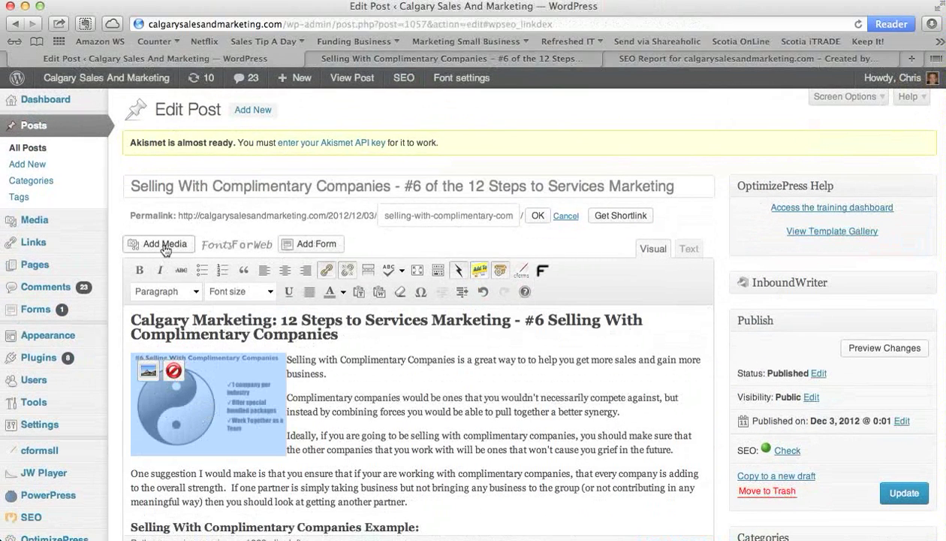
pyautogui.click(150, 372)
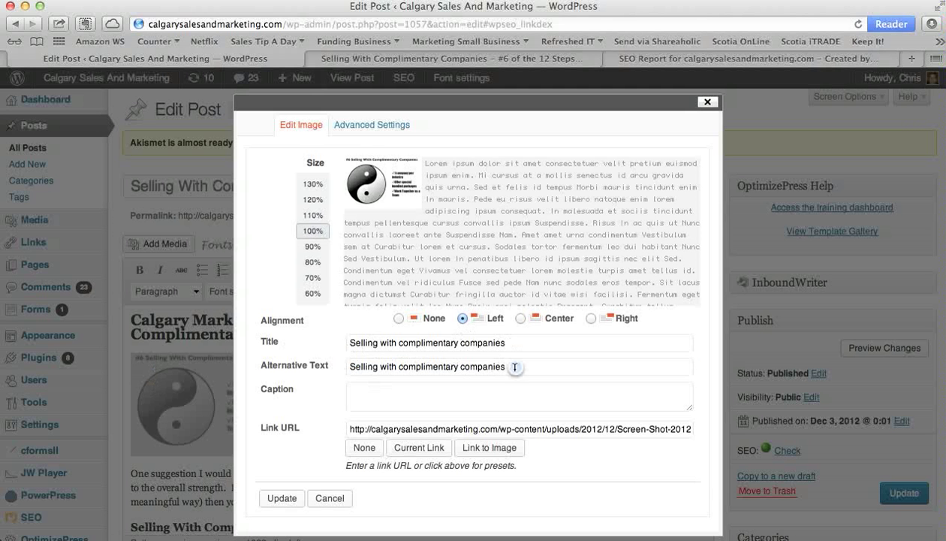
pyautogui.moveTo(505, 367); pyautogui.dragTo(346, 364)
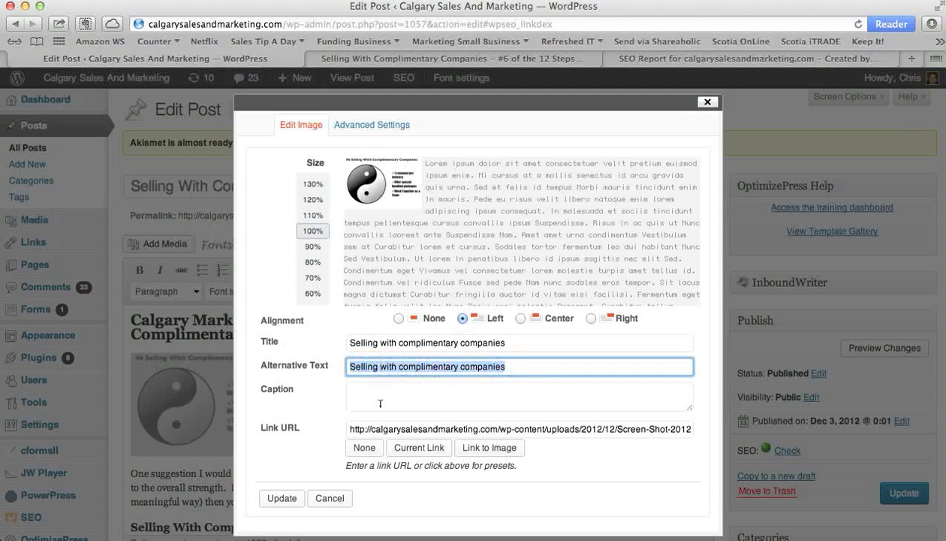
pyautogui.click(282, 497)
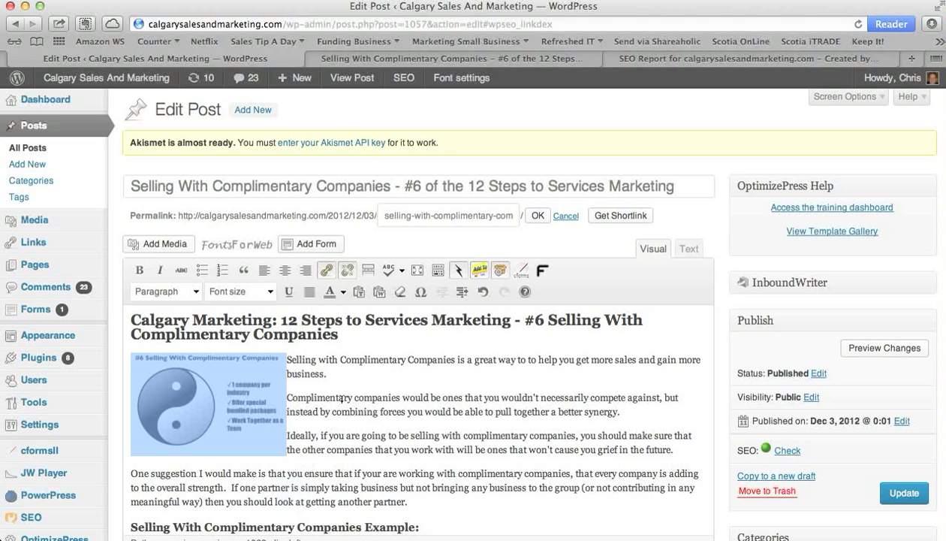